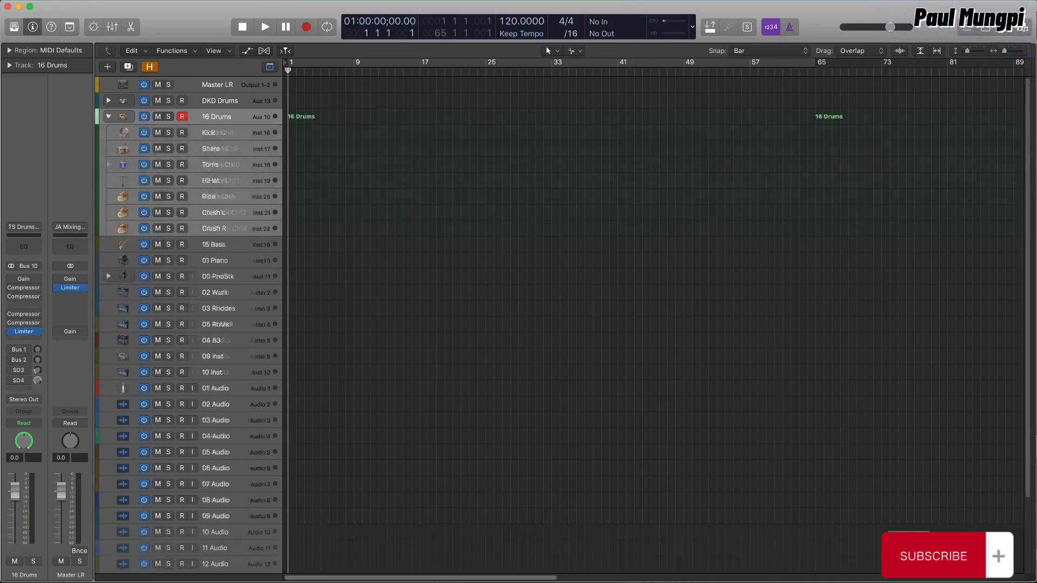
- Show all channel strips in the Mixer, briefly opening and closing the Snare EXS24 window
key(x)
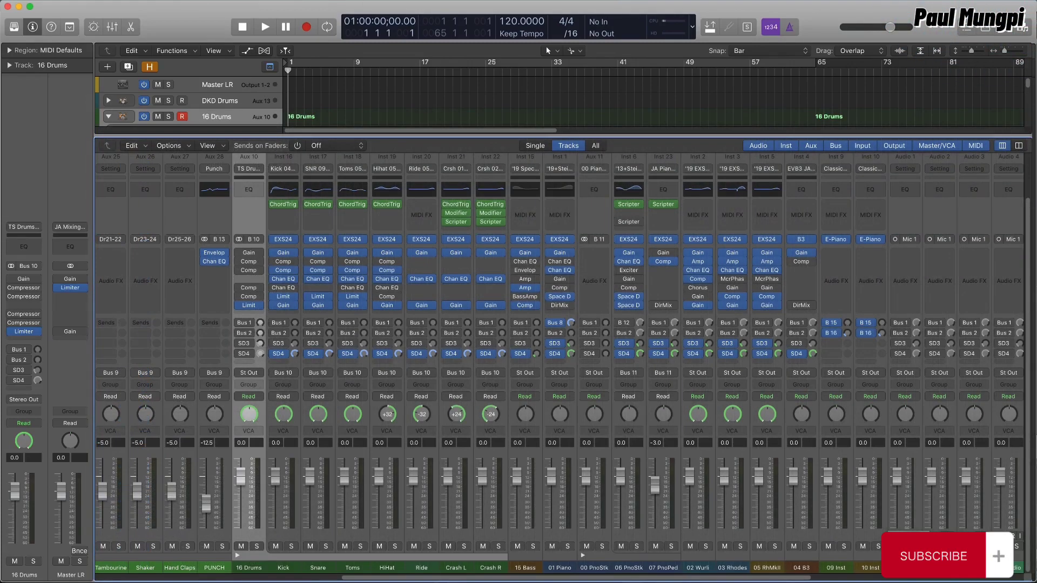
key(v)
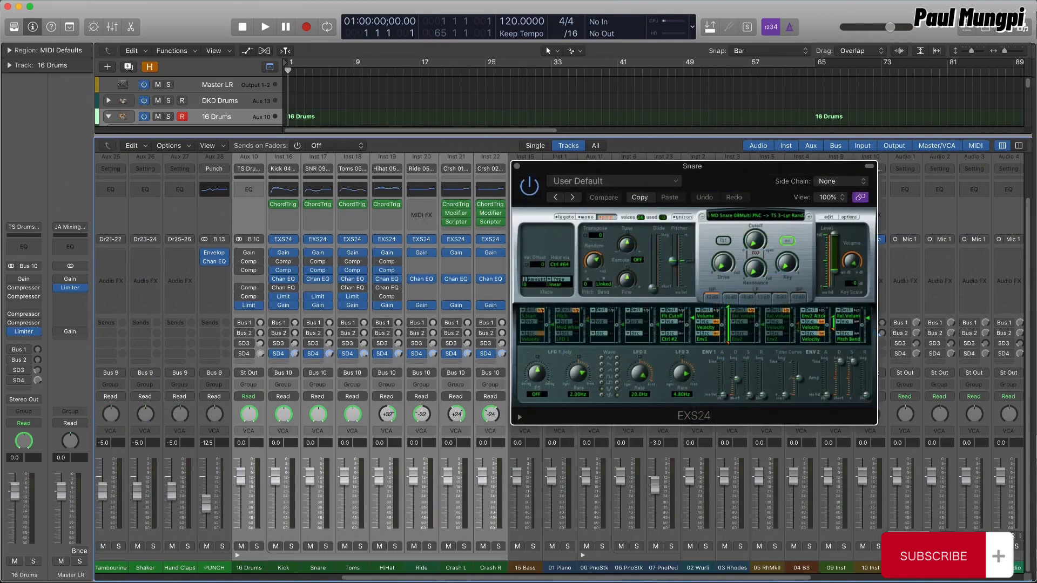
key(v)
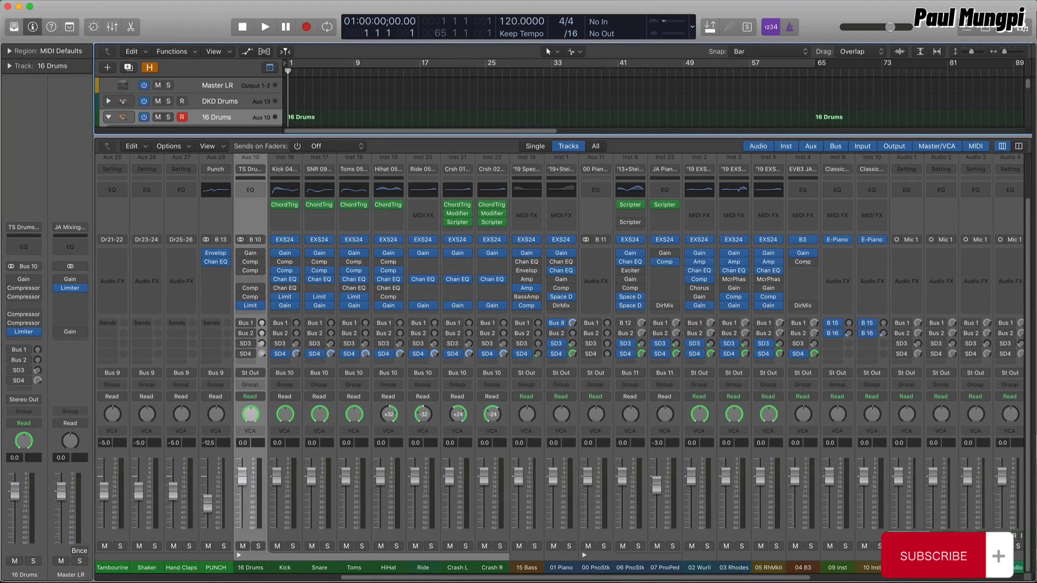
key(y)
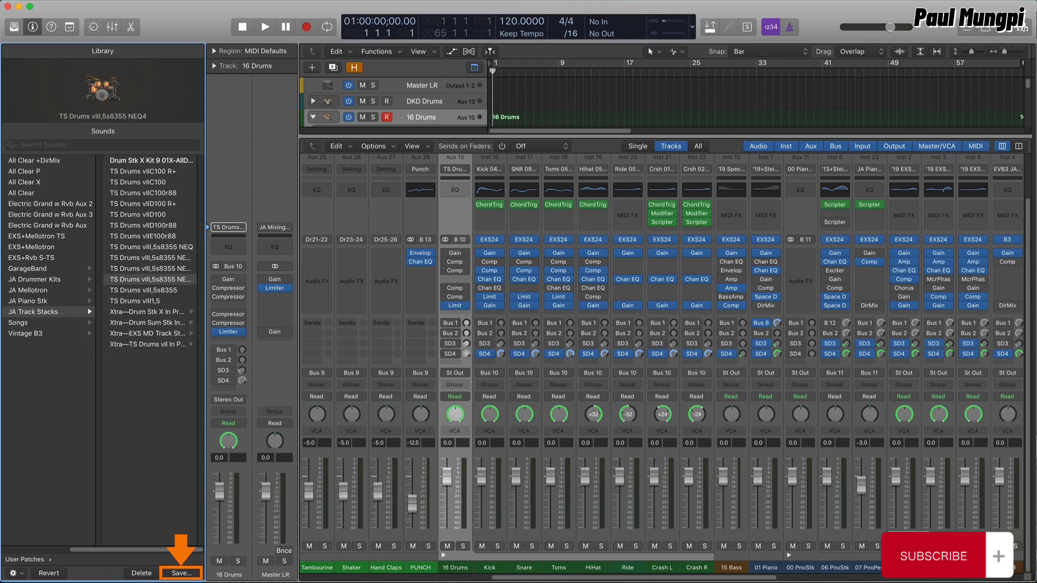
click(14, 26)
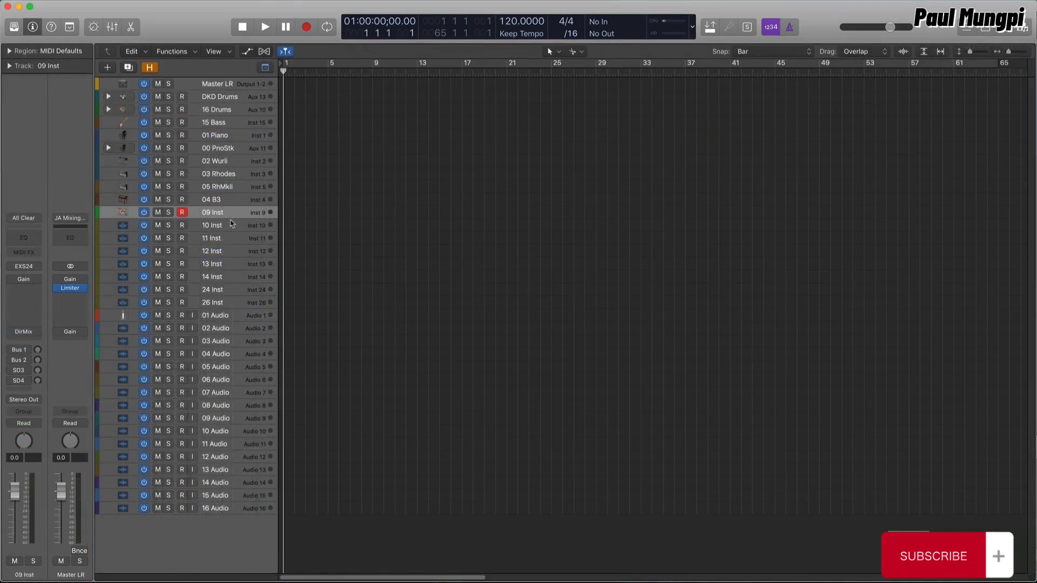
- Turn the 09 Inst track into a new summing track stack, Sum 32
right_click(233, 212)
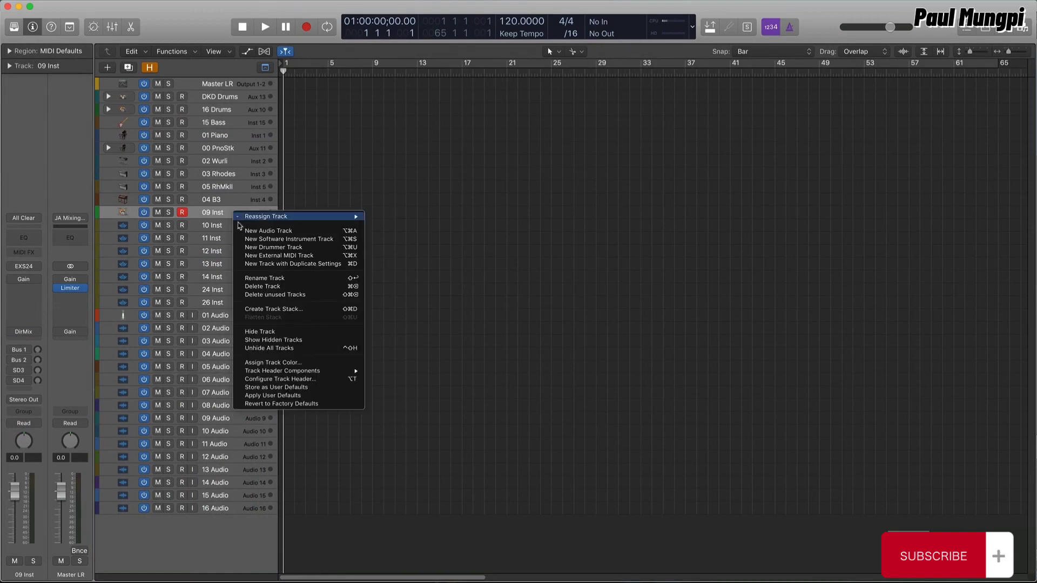
click(317, 310)
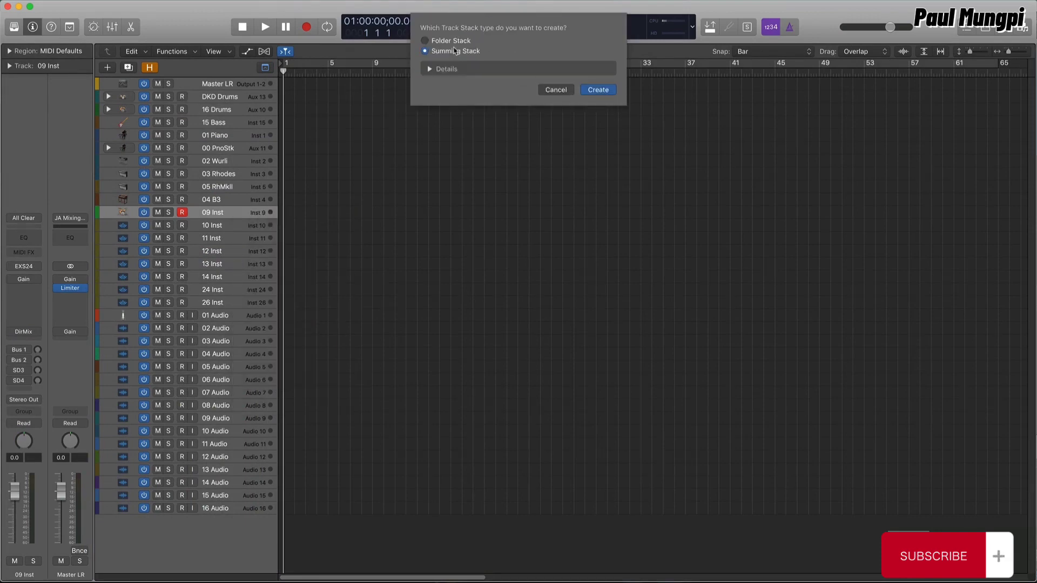
click(430, 68)
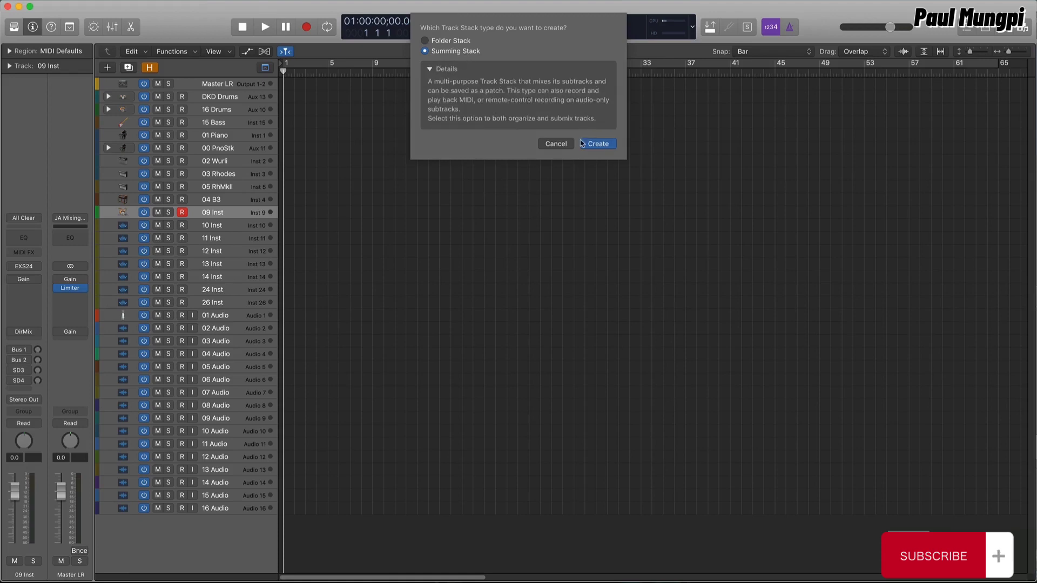
click(599, 145)
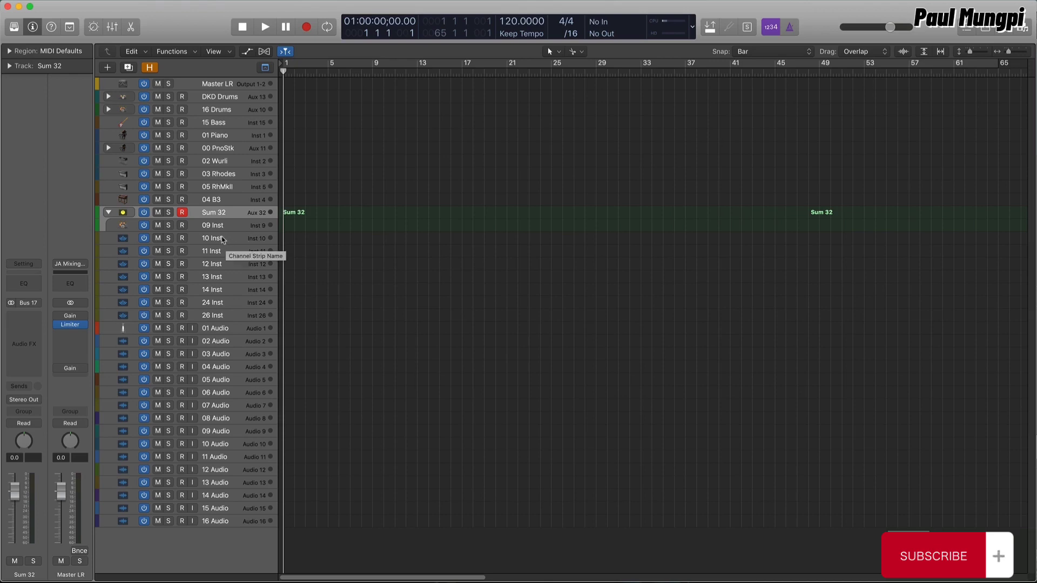
- Move 10 Inst through 24 Inst into Sum 32, then select Sum 32 to play its layered tracks
click(223, 241)
shift+click(230, 298)
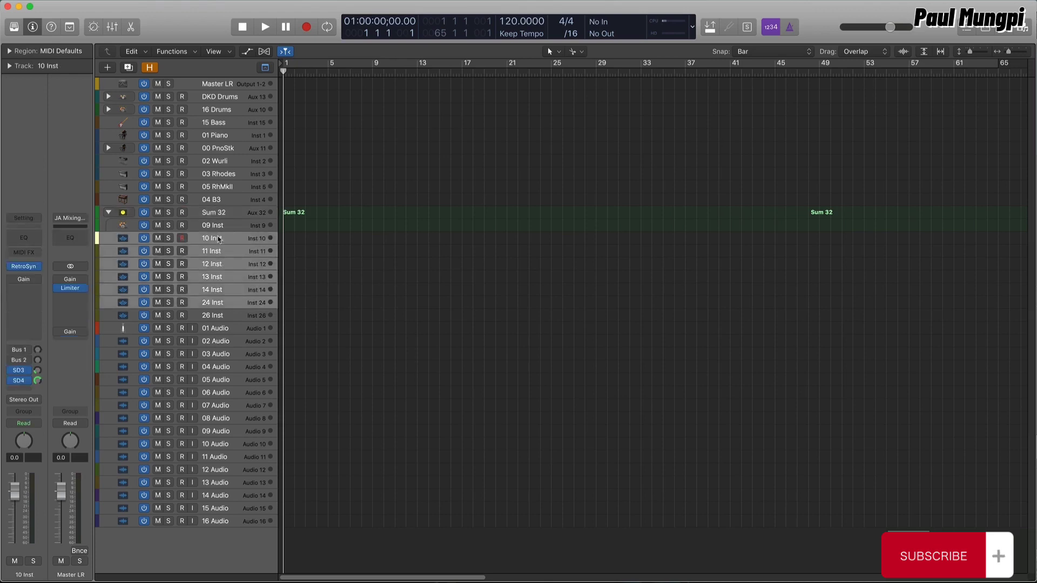
drag(220, 240, 220, 226)
key(super+z)
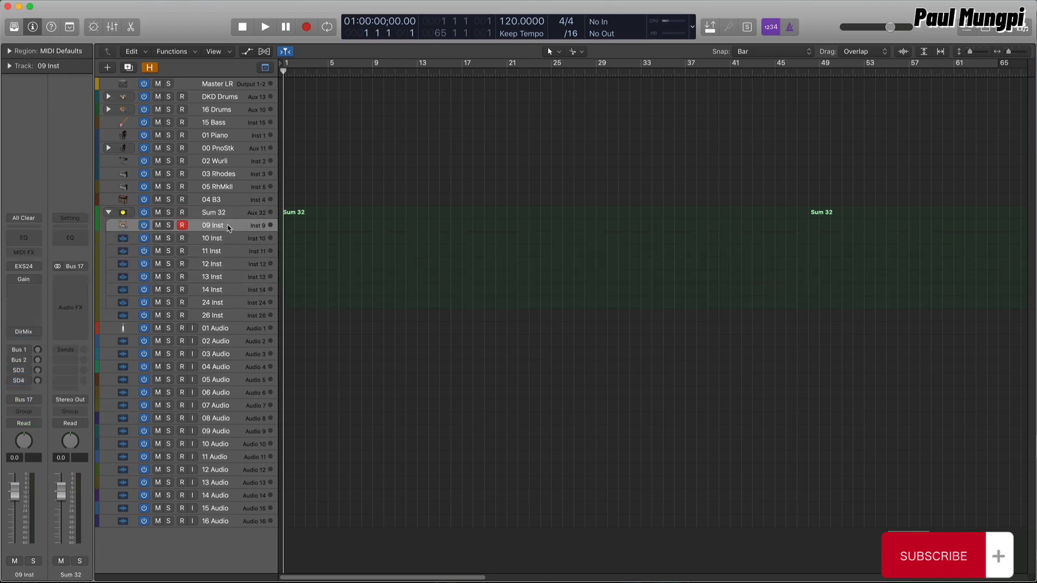
click(232, 213)
click(230, 241)
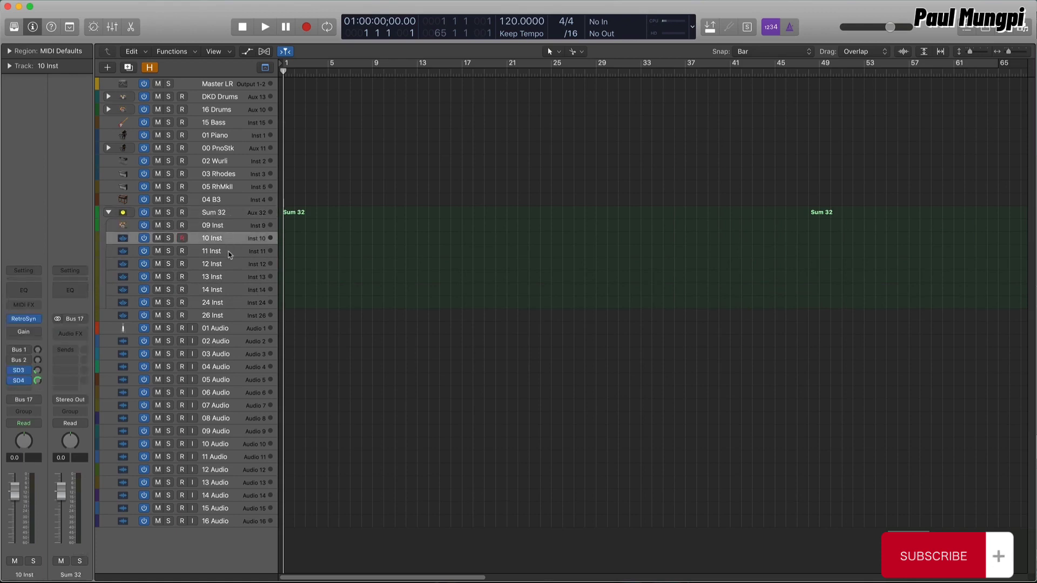
click(229, 254)
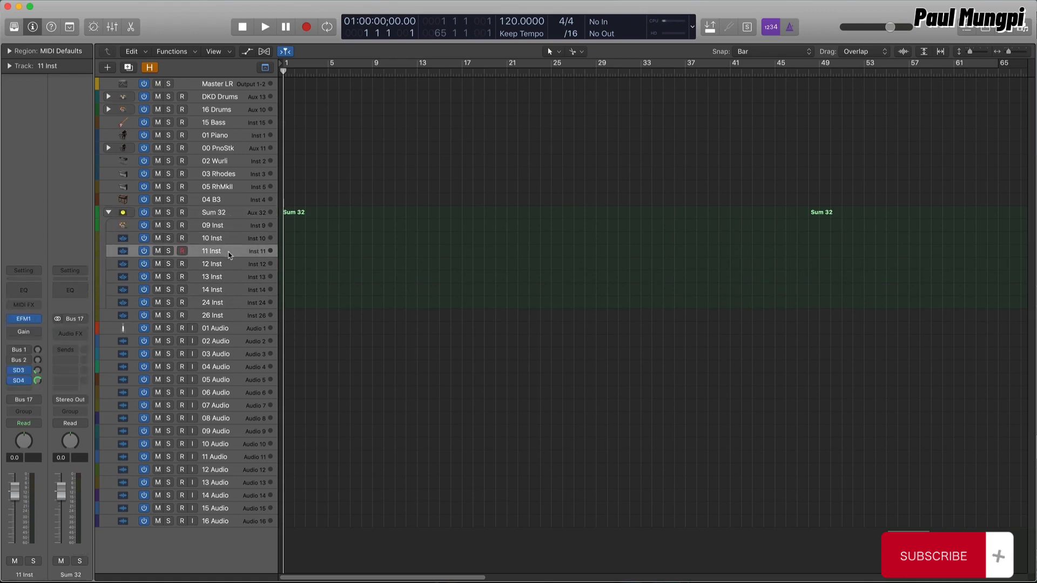
click(230, 214)
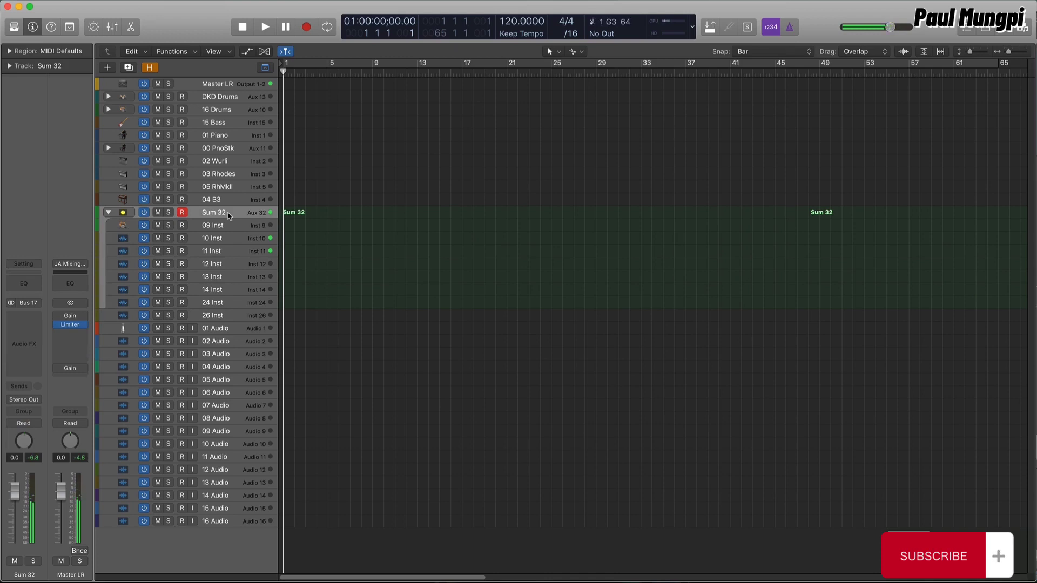
- Collapse the inspector's Track parameters, with Sum 32 selected, so the channel strips show
click(10, 65)
key(Down)
key(Down)
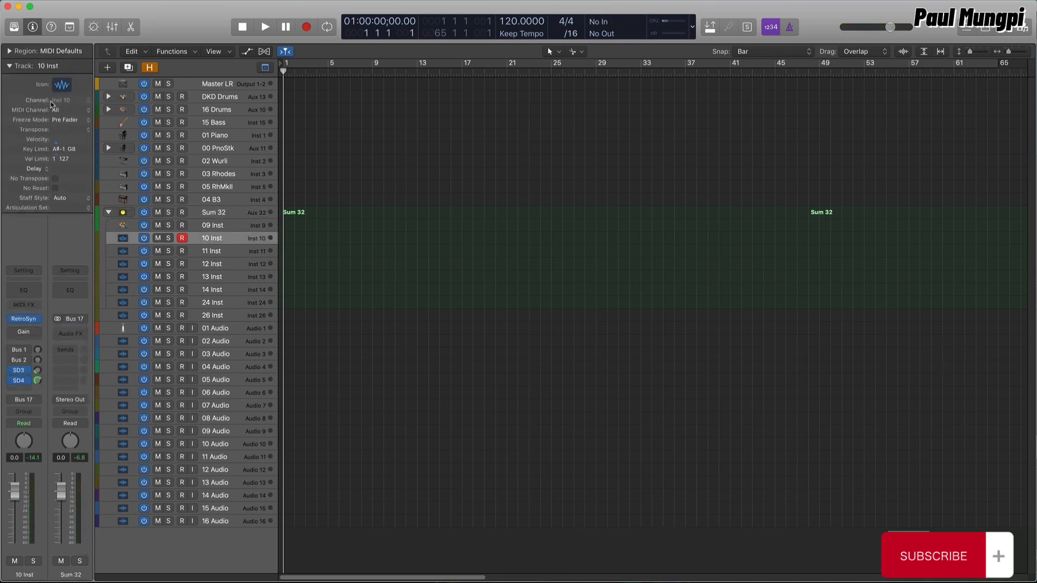
key(Down)
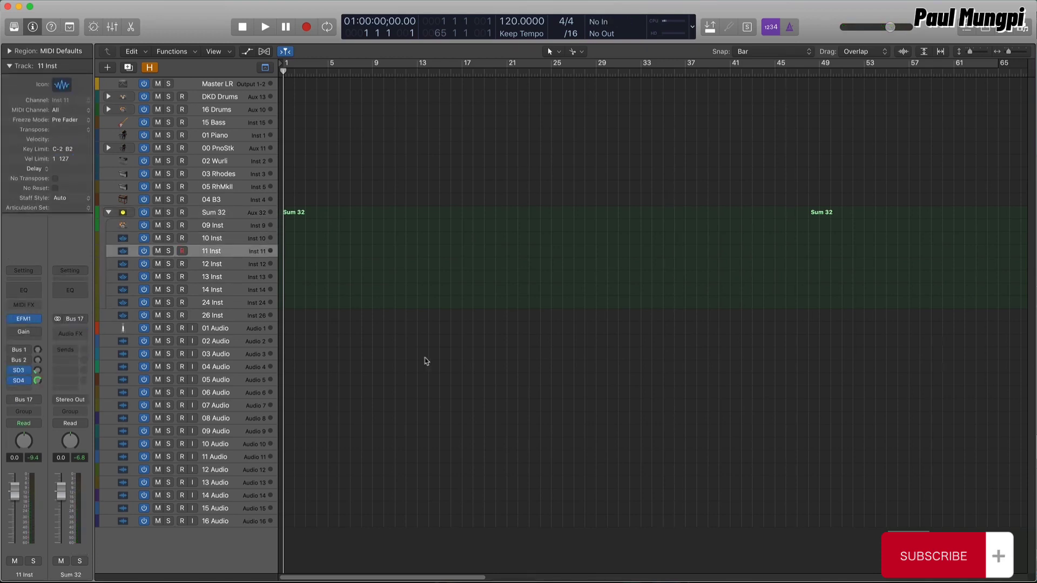
key(Up)
key(Up)
key(Up)
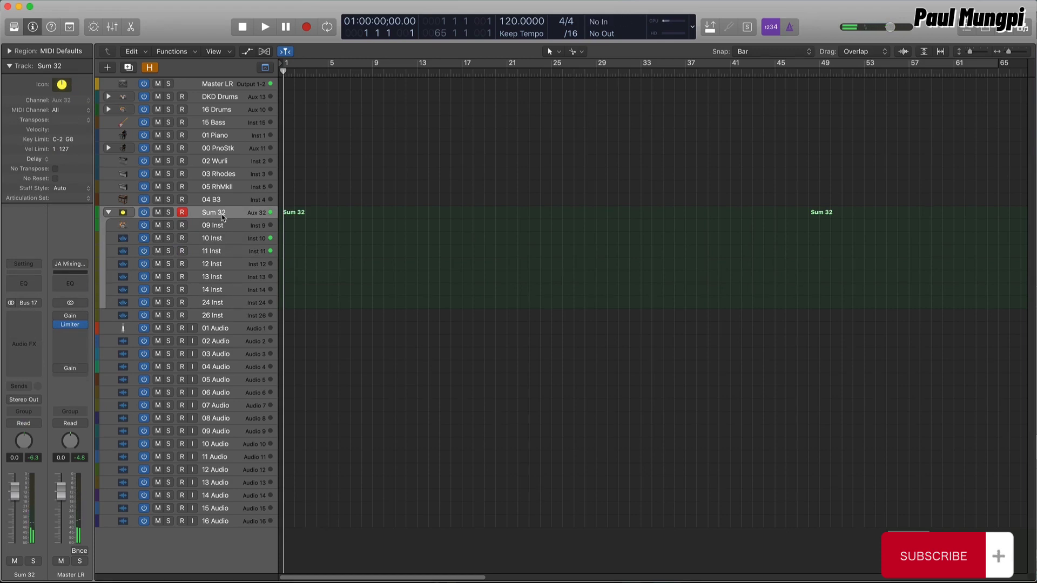
click(9, 65)
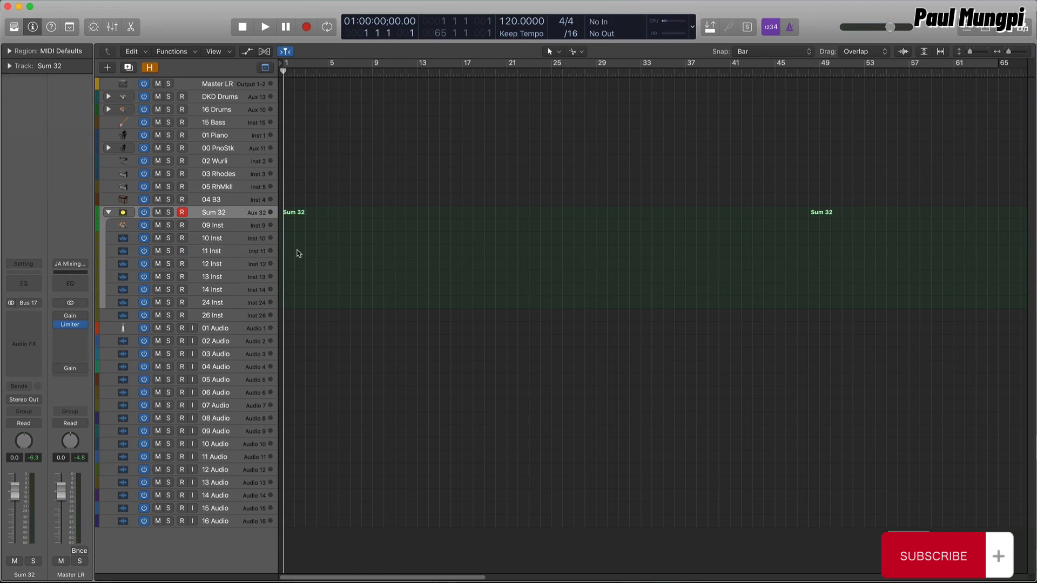
- Load a kick setting onto 09 Inst and a snare setting onto 10 Inst
click(232, 226)
click(31, 218)
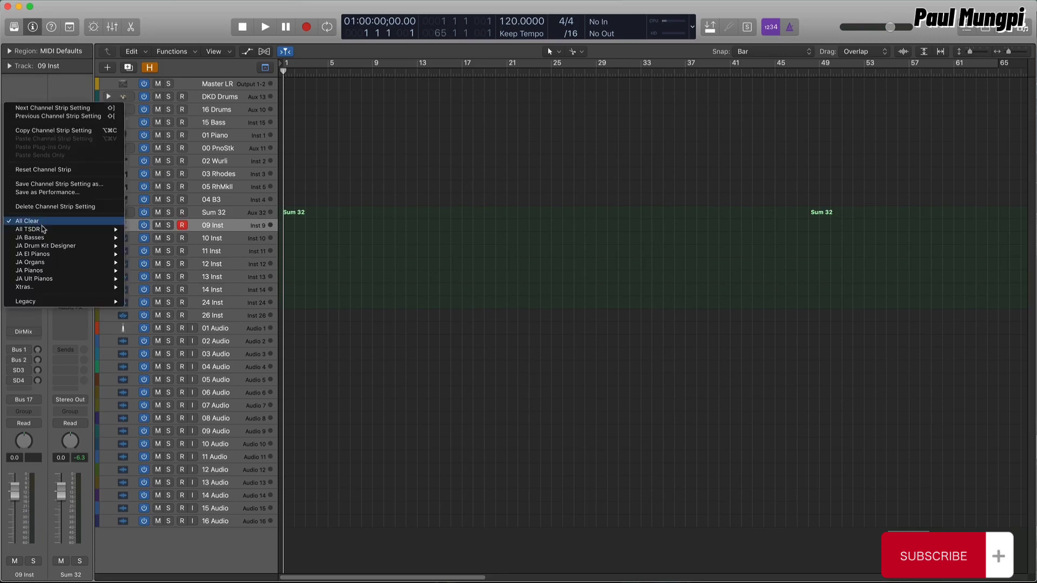
mouse_move(43, 229)
mouse_move(155, 247)
click(272, 323)
click(232, 238)
click(23, 214)
mouse_move(109, 405)
mouse_move(162, 432)
click(248, 541)
- Load a toms setting onto 11 Inst and a hi-hat setting onto 12 Inst
click(232, 255)
click(23, 214)
click(237, 540)
click(232, 264)
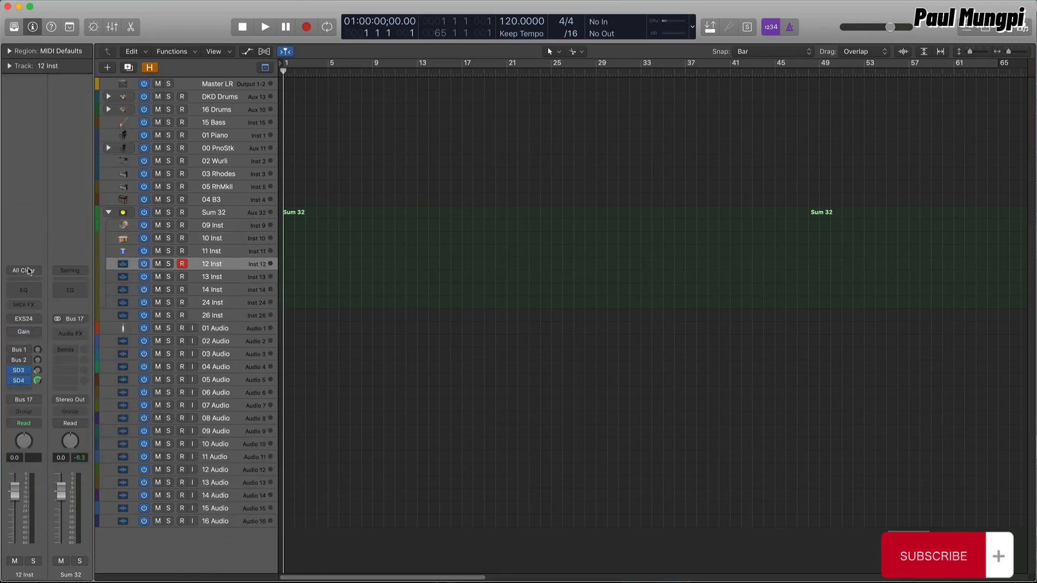
click(23, 214)
mouse_move(65, 281)
mouse_move(147, 292)
click(221, 339)
- Load a ride setting onto 13 Inst and crash settings onto 14 Inst and 24 Inst
click(231, 276)
click(23, 214)
mouse_move(65, 281)
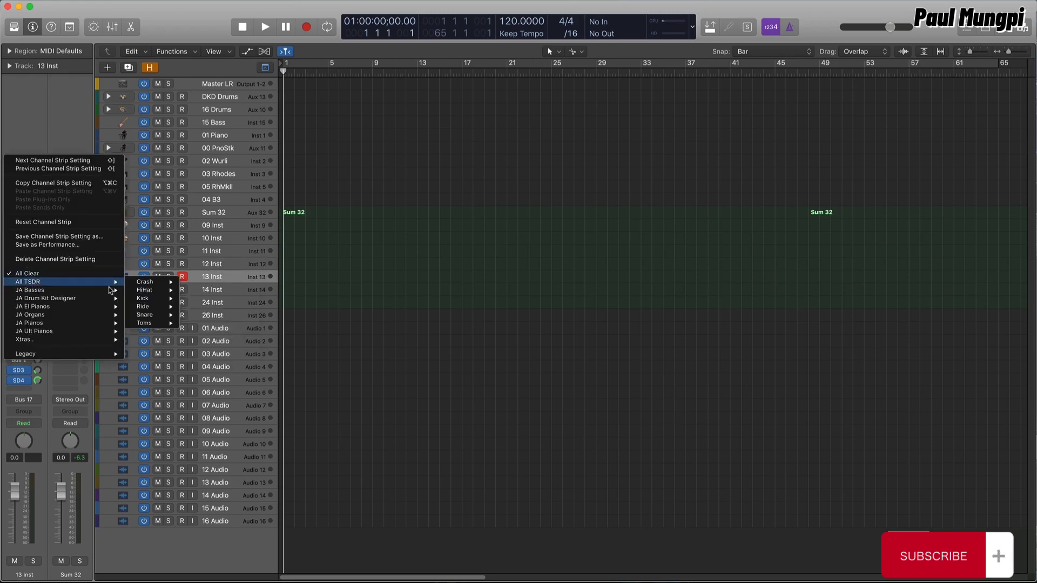
mouse_move(143, 306)
click(209, 315)
click(232, 289)
click(24, 214)
mouse_move(65, 281)
click(206, 307)
click(232, 302)
click(26, 272)
click(208, 313)
- Rename the stack to 'Trk Stk Drums' in the Mixer
key(x)
key(shift+Return)
text(Trk Stk Drums)
key(Return)
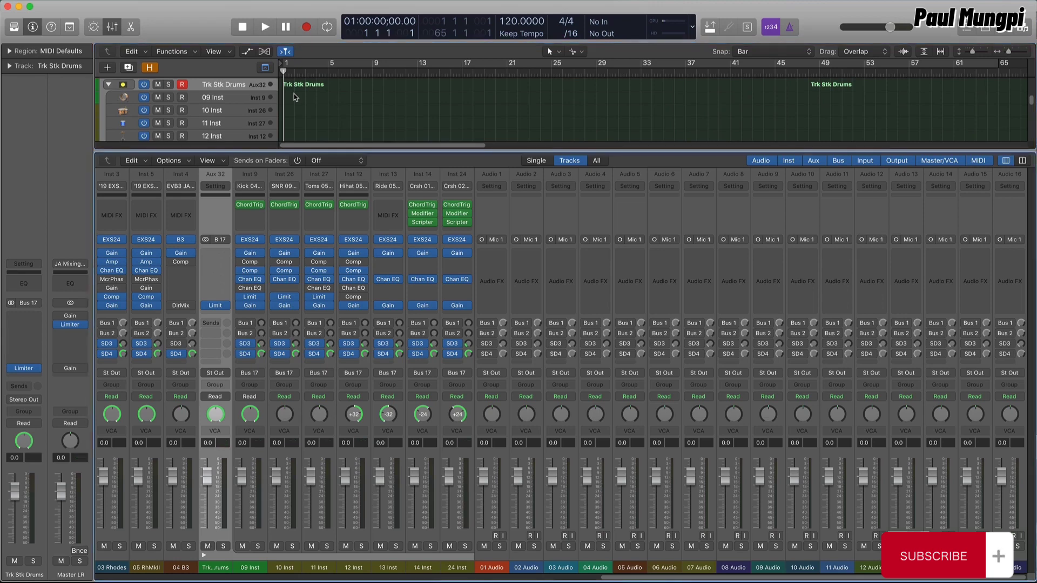
- Save the stack as Trk Stk Drums.patch from the Library, then close the Library
key(y)
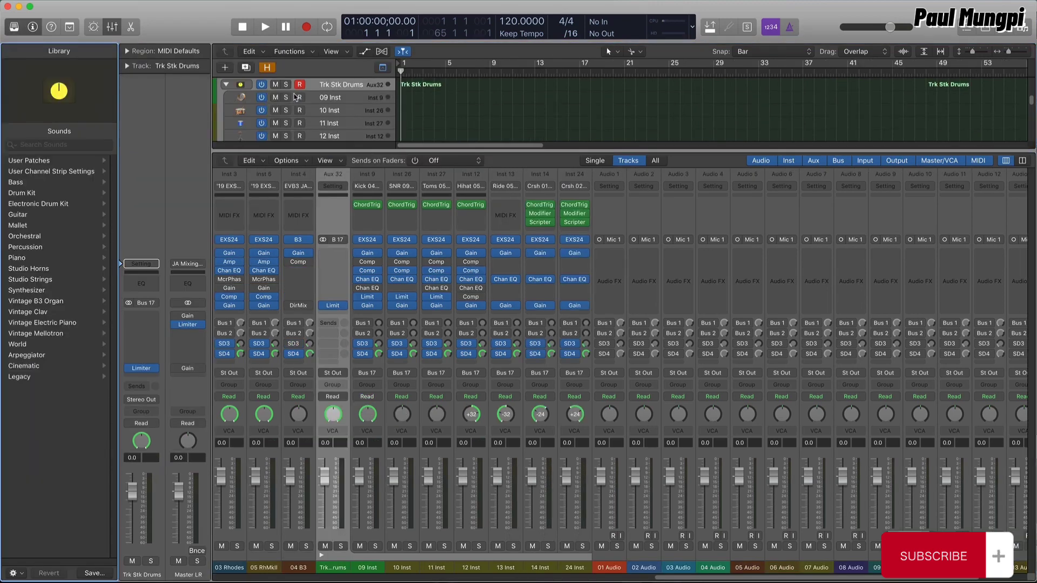
click(95, 573)
click(724, 531)
key(y)
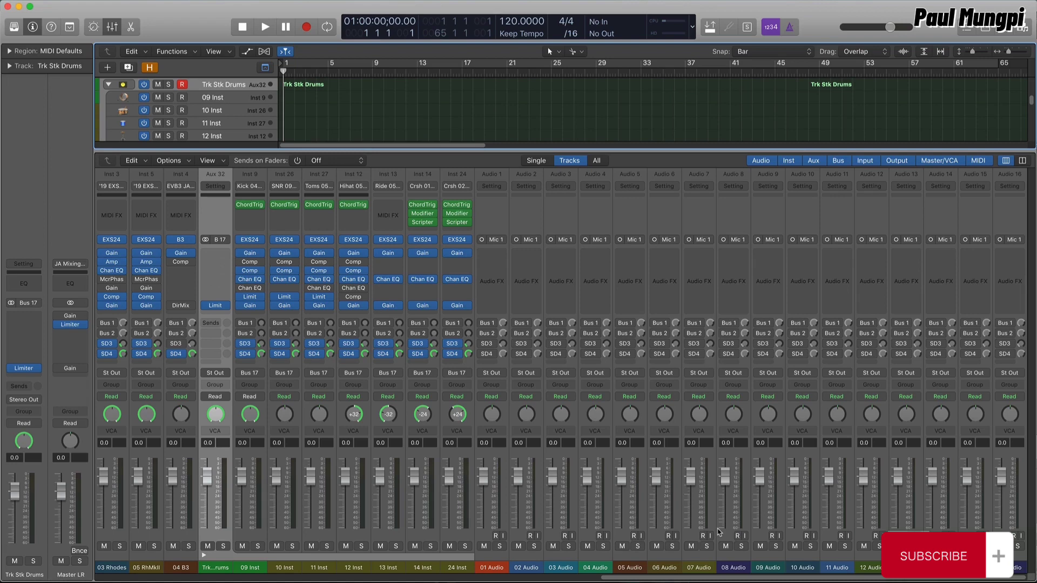
- Select the 16 Drums stack, play it, then rewind to bar 1 and stop
scroll(292, 122, up, 10)
click(292, 110)
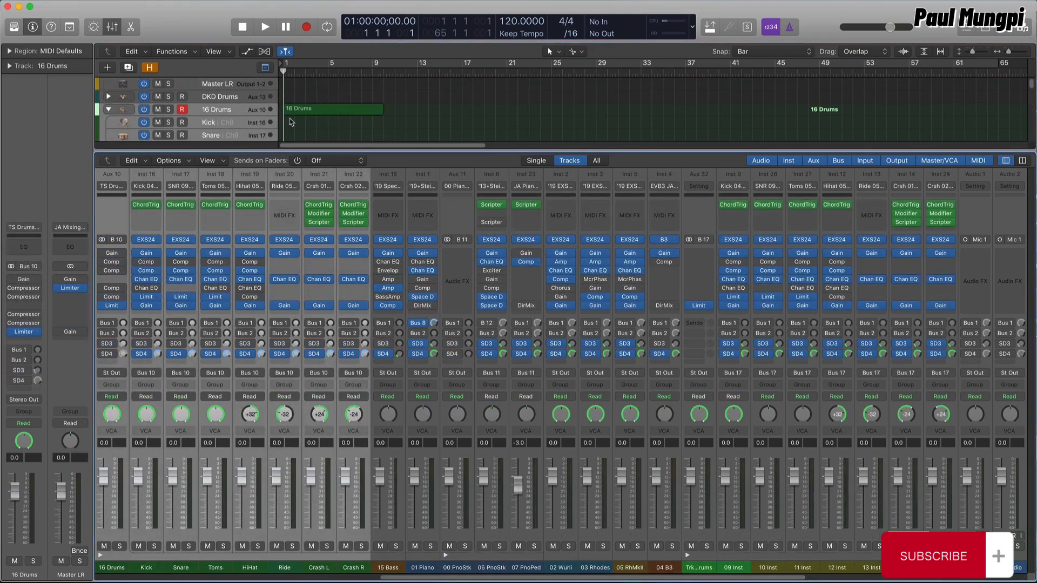
key(space)
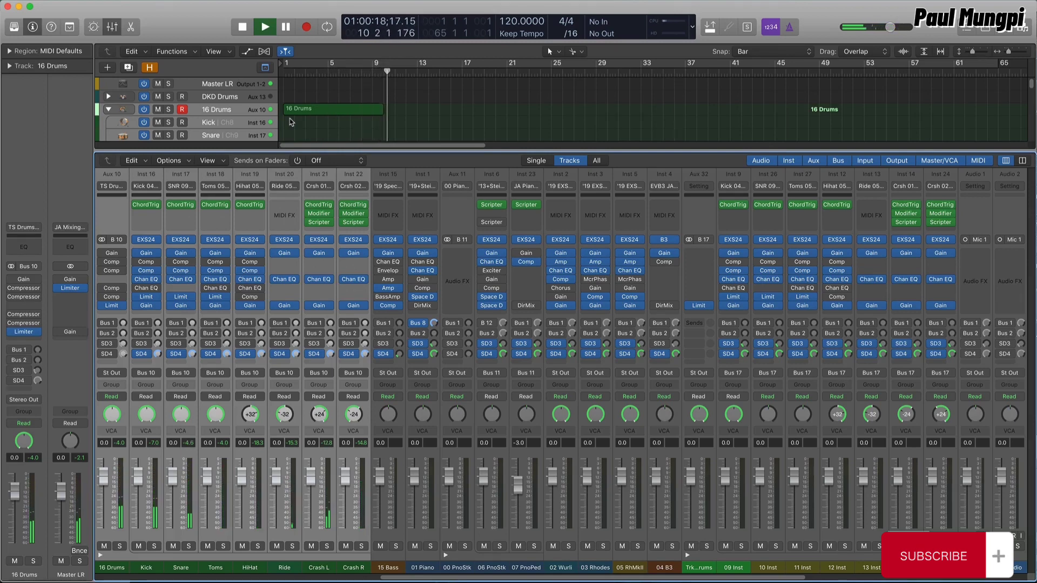
key(Return)
key(space)
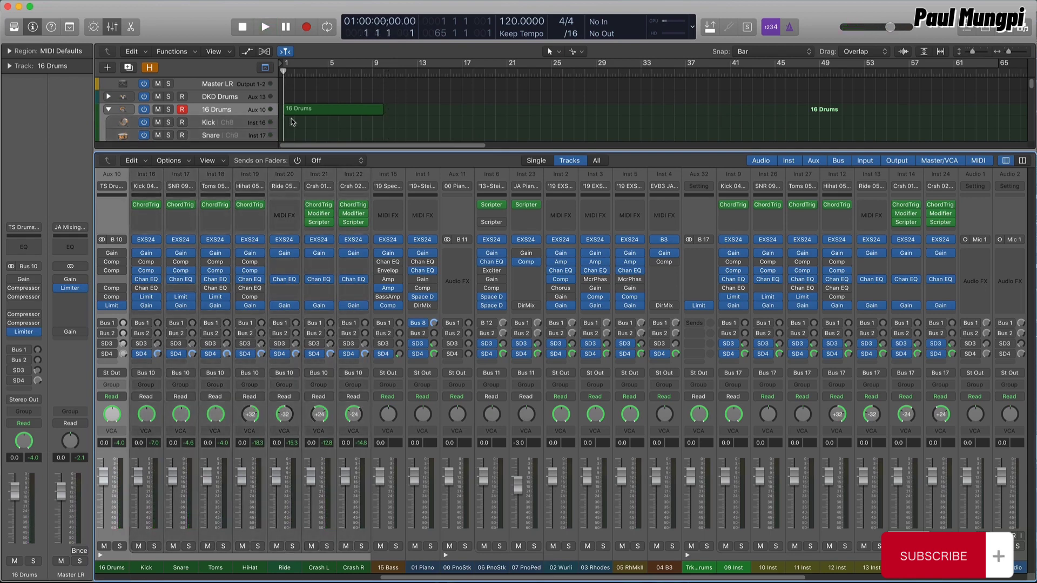
- Load a different All TSDR > Snare SNR 09 TS Drums setting onto the Inst 17 strip
click(180, 186)
mouse_move(222, 331)
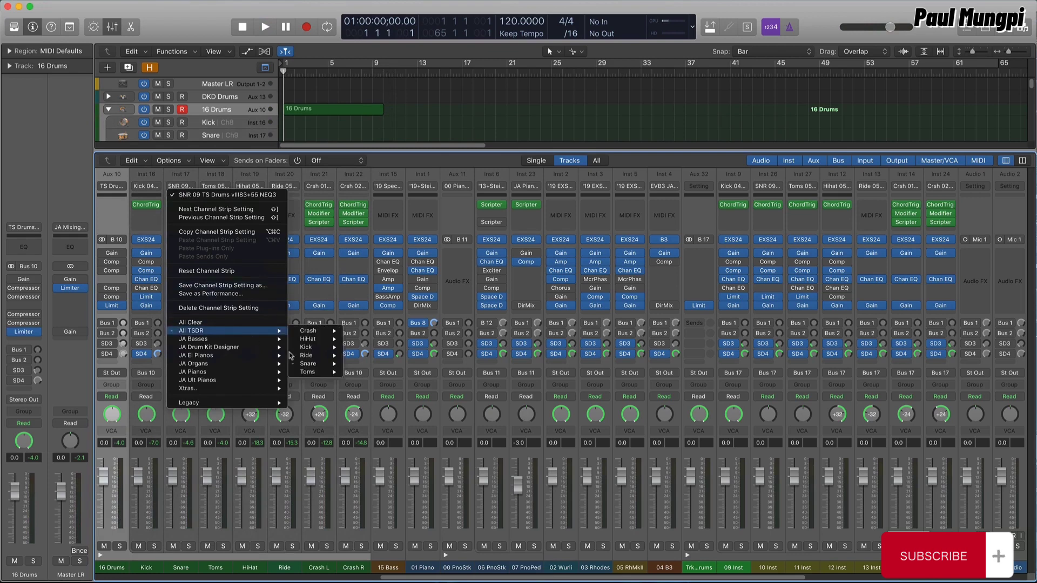
mouse_move(320, 364)
click(459, 479)
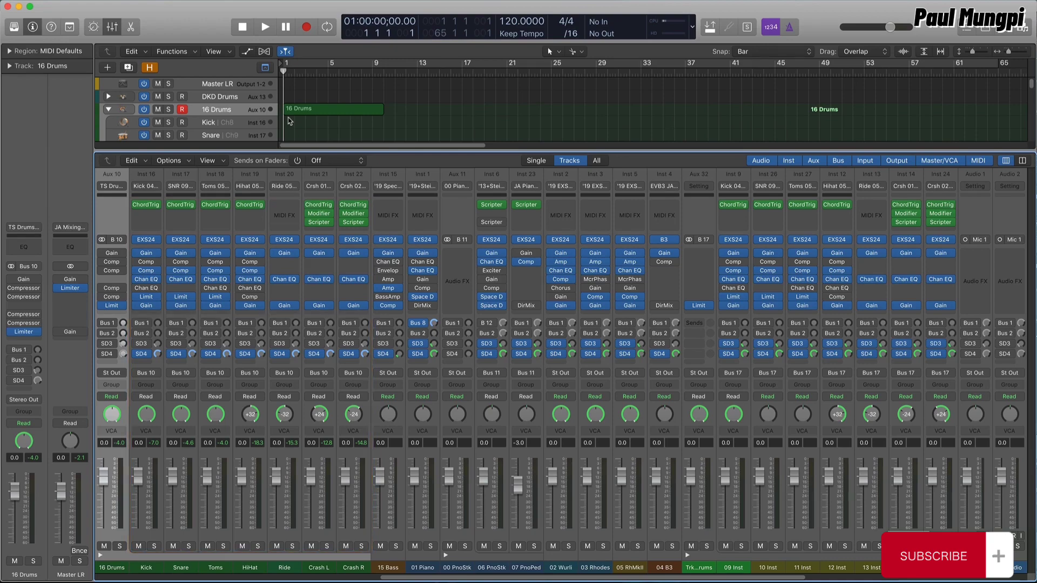
- Check the drum control panel, then select the drum sub-tracks and show their patch library
click(15, 28)
key(super+0)
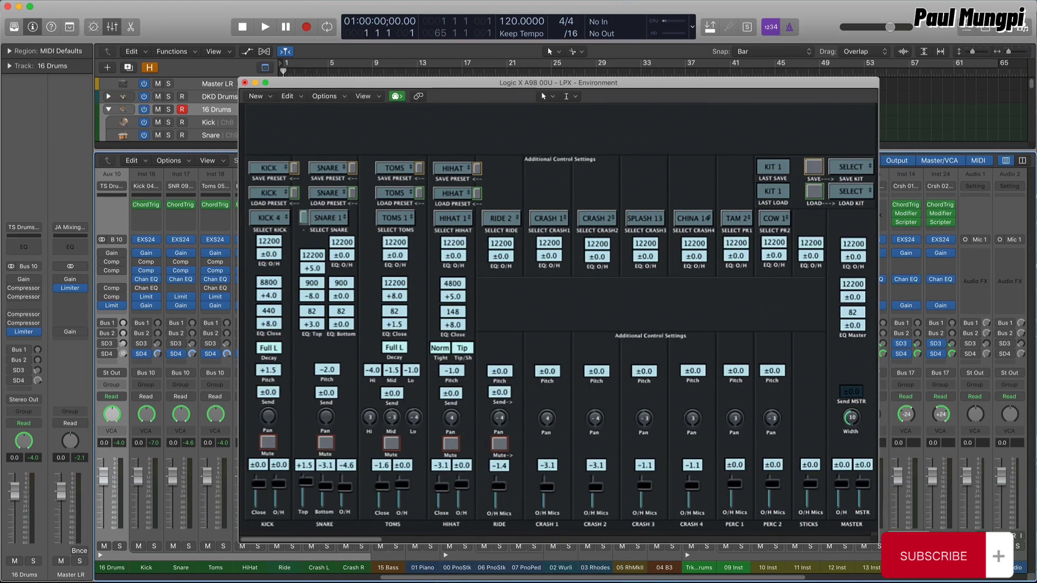
key(super+w)
click(290, 121)
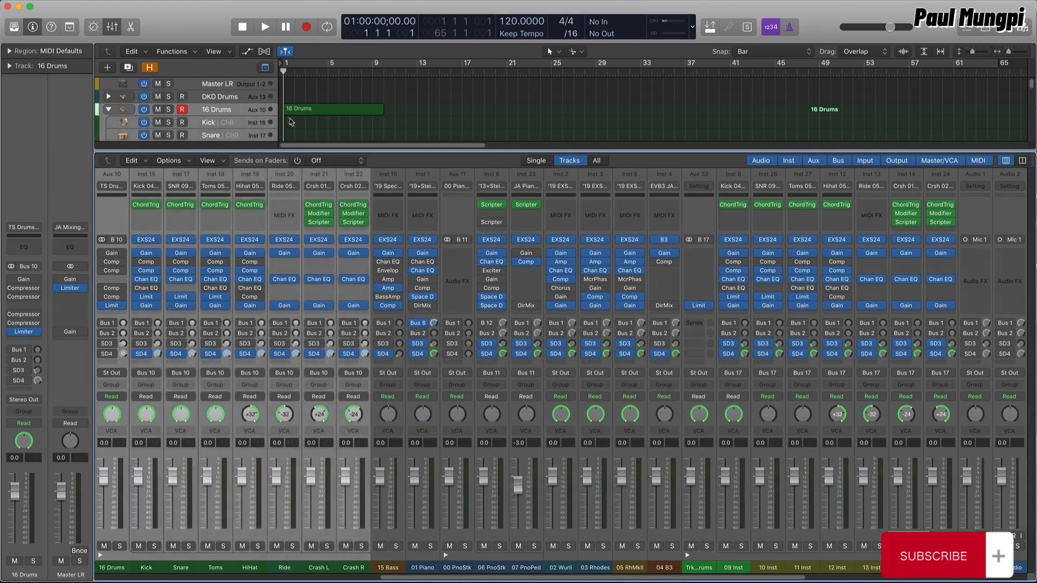
click(13, 27)
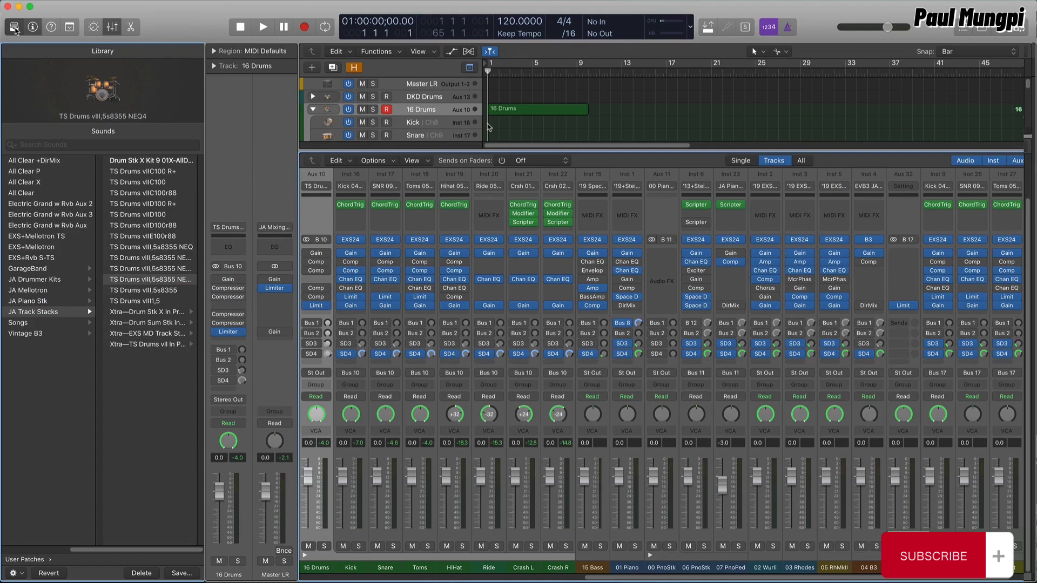
- Display the All TSDR > Snare settings list on the Inst 17 snare strip
click(385, 186)
mouse_move(410, 331)
mouse_move(513, 363)
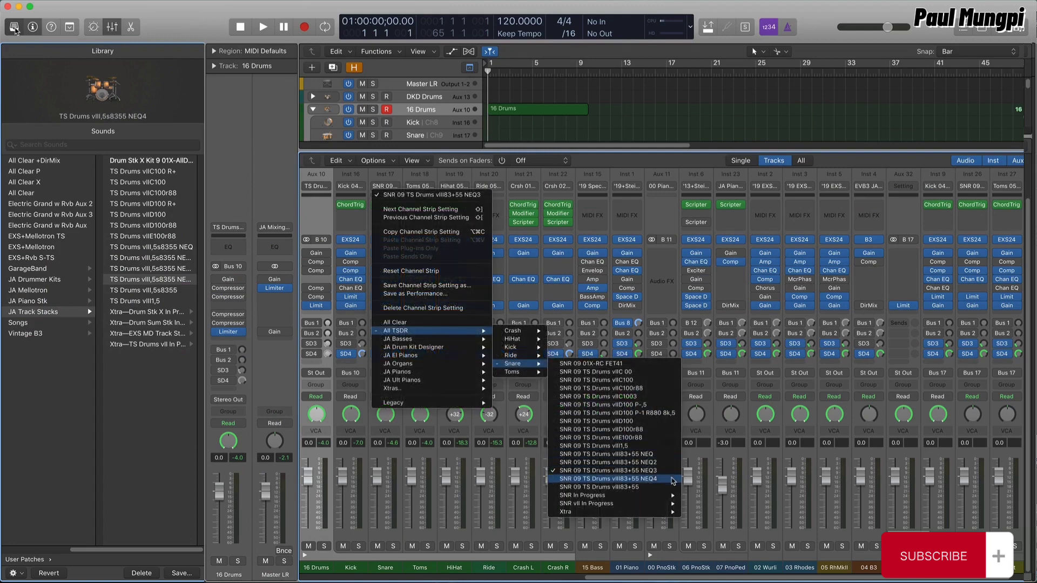